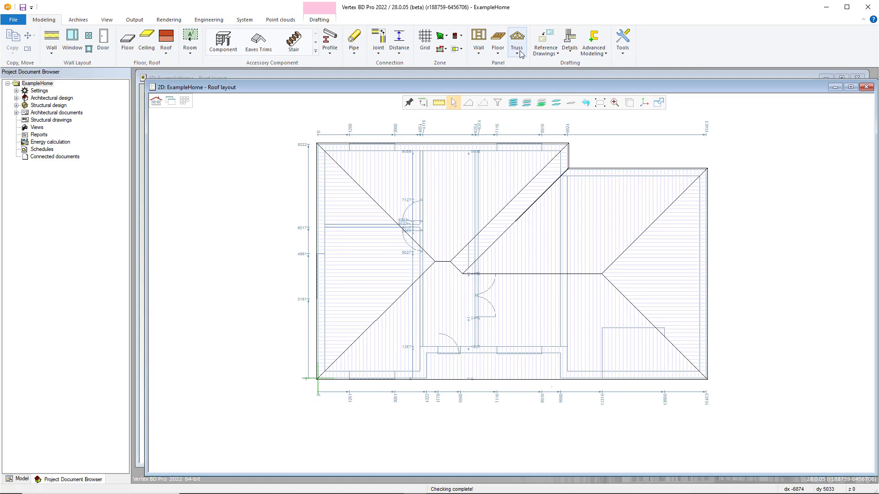
Start a standard truss area using shape STD, thickness 89, spacing 900 and the In-Plane Trusses framing tool set.
left_click(517, 39)
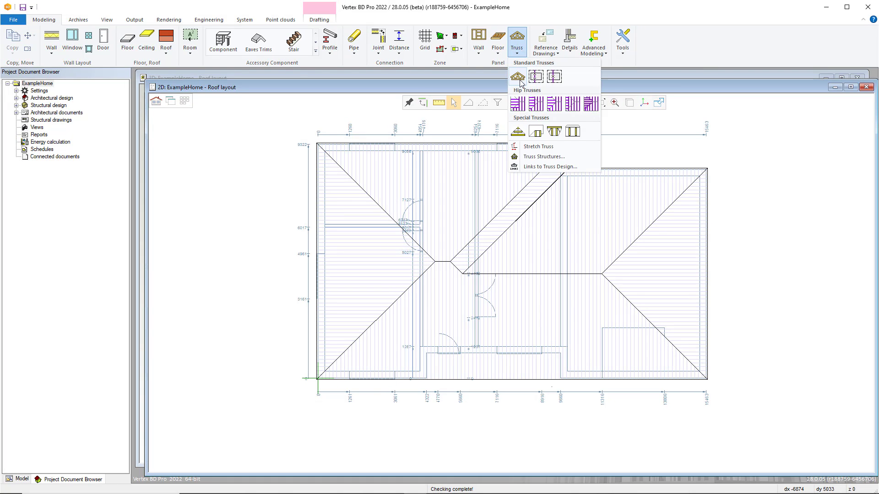
right_click(620, 152)
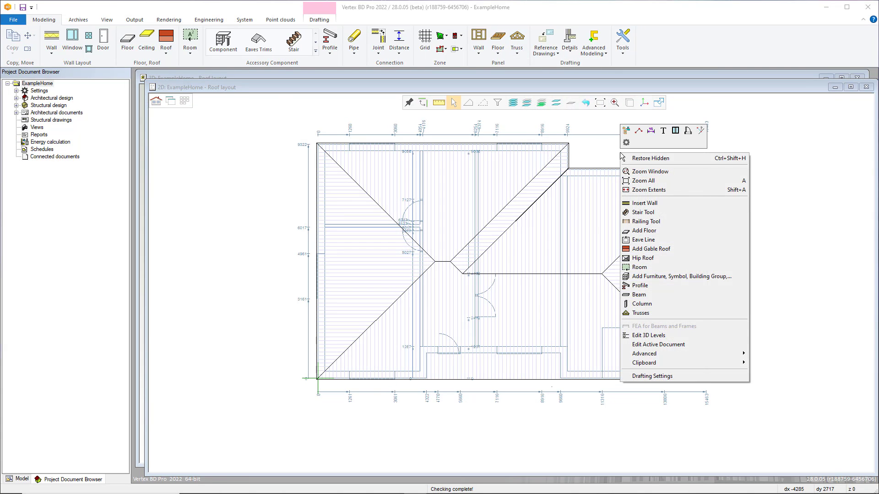
left_click(641, 312)
left_click(517, 266)
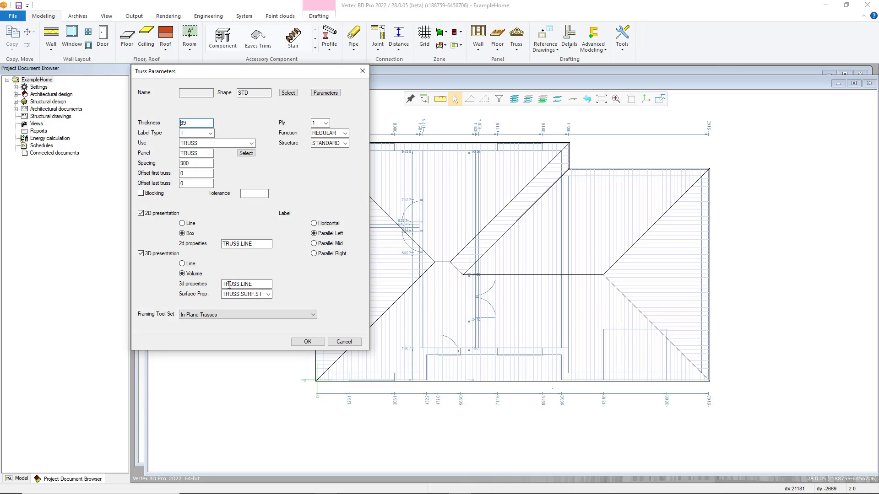
left_click(302, 341)
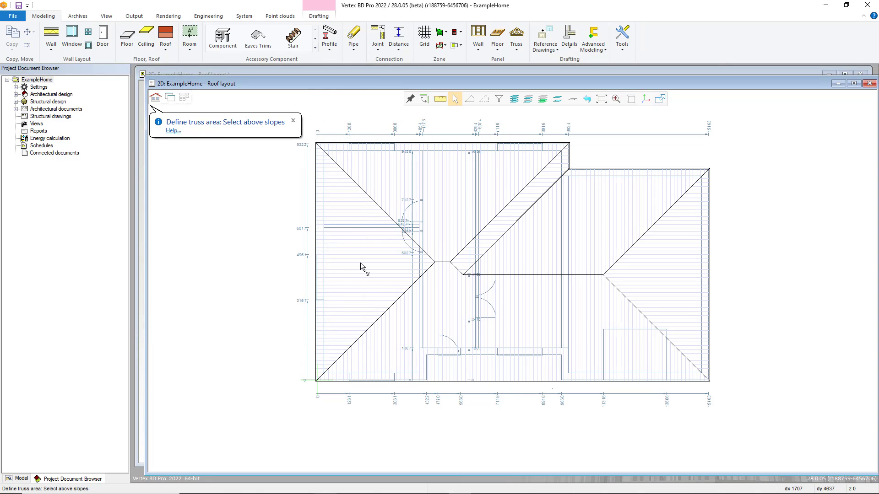
Select all the roof slopes of the house as the above slopes of the truss area.
left_click(366, 232)
left_click(446, 180)
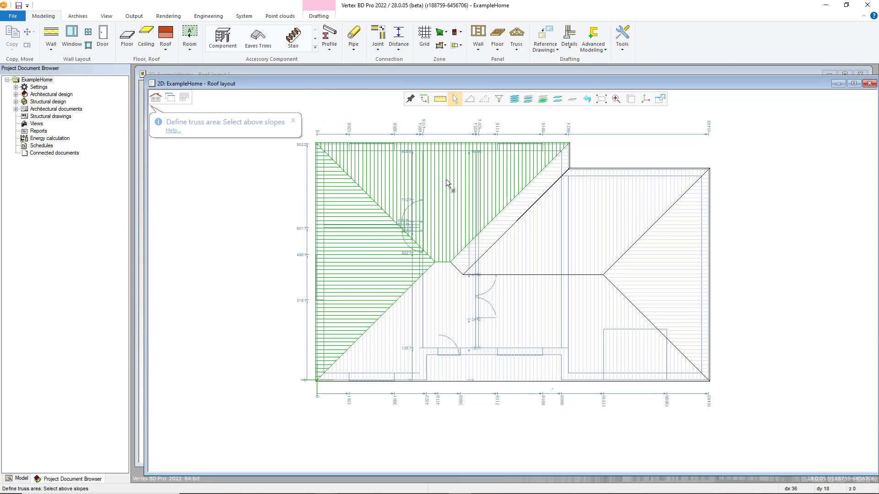
left_click(533, 209)
left_click(660, 257)
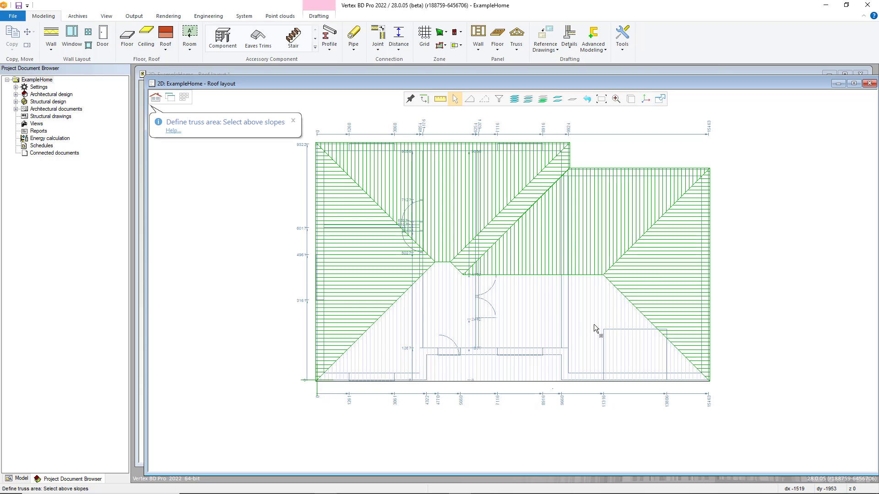
left_click(584, 328)
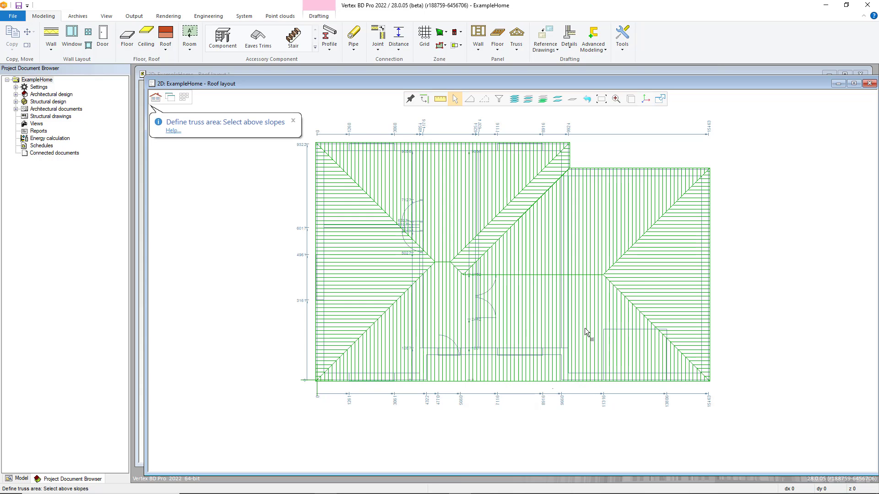
right_click(491, 248)
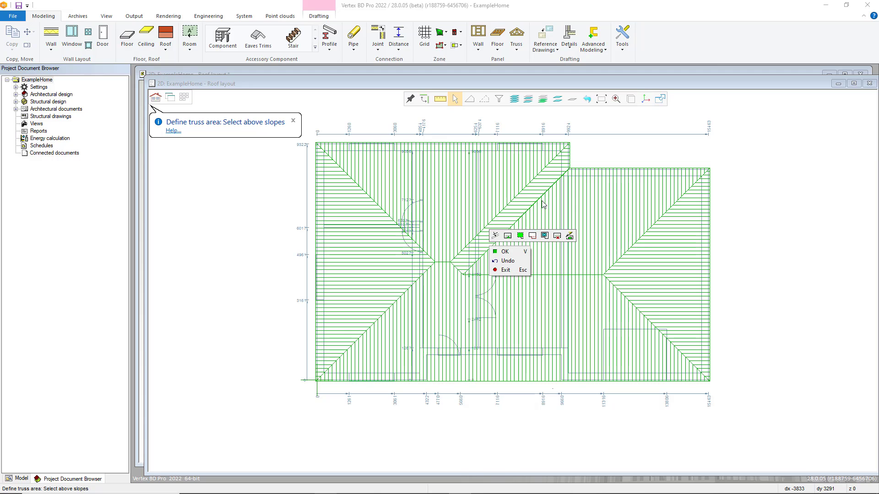
left_click(507, 252)
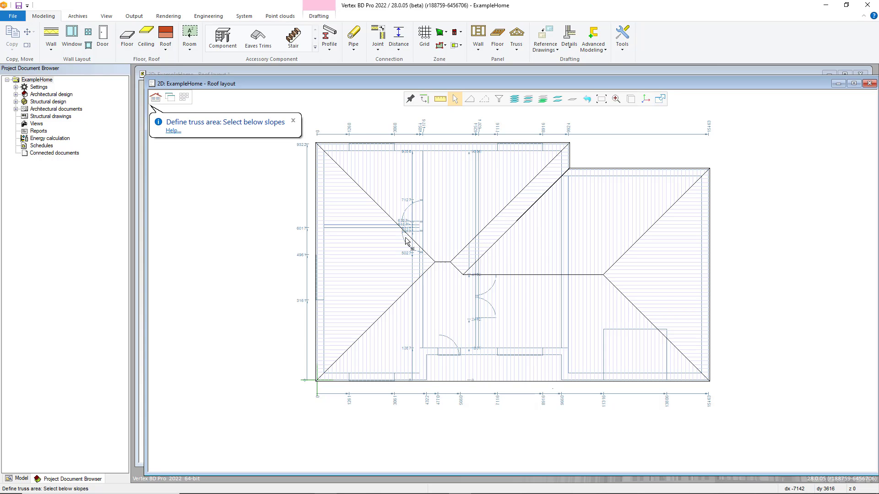
Add a limiting area for the below slopes, taking its plate height from an exterior wall in the 3D model.
right_click(337, 240)
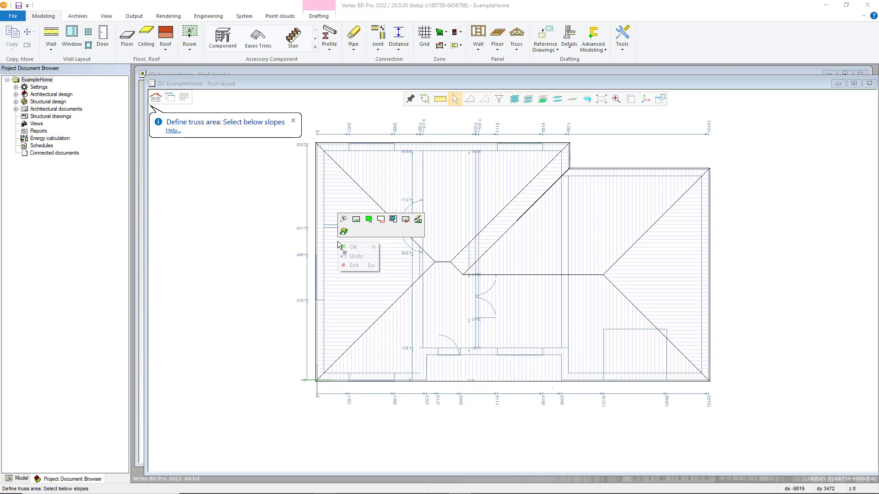
left_click(392, 220)
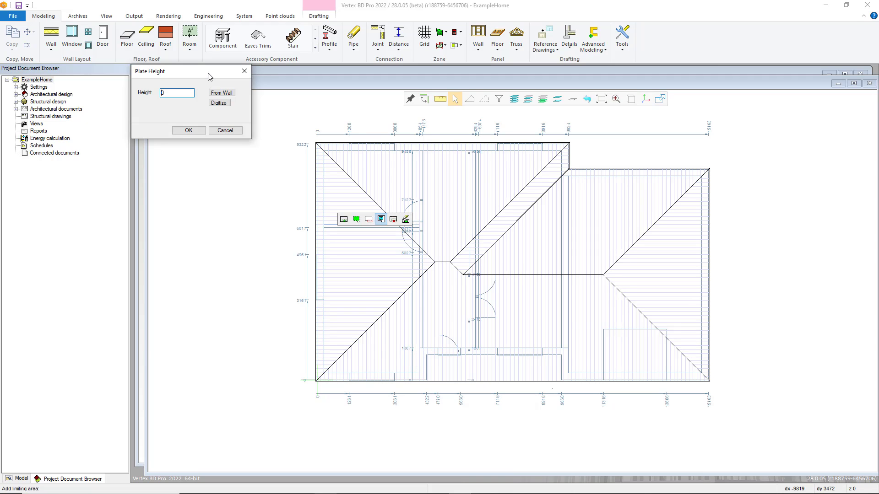
left_click_drag(209, 77, 238, 91)
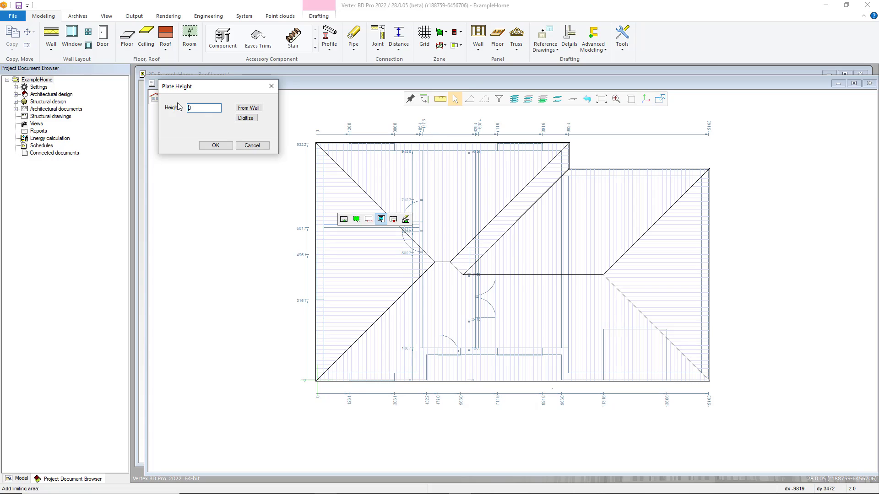
left_click(248, 108)
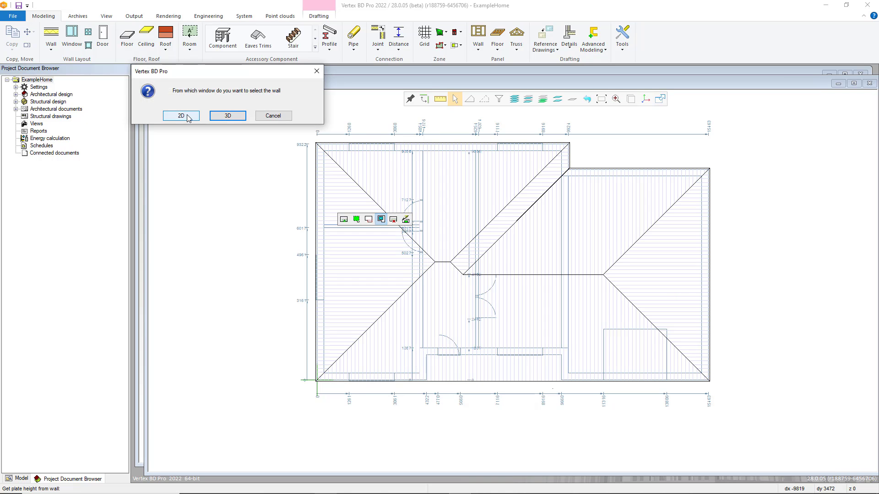
left_click(226, 117)
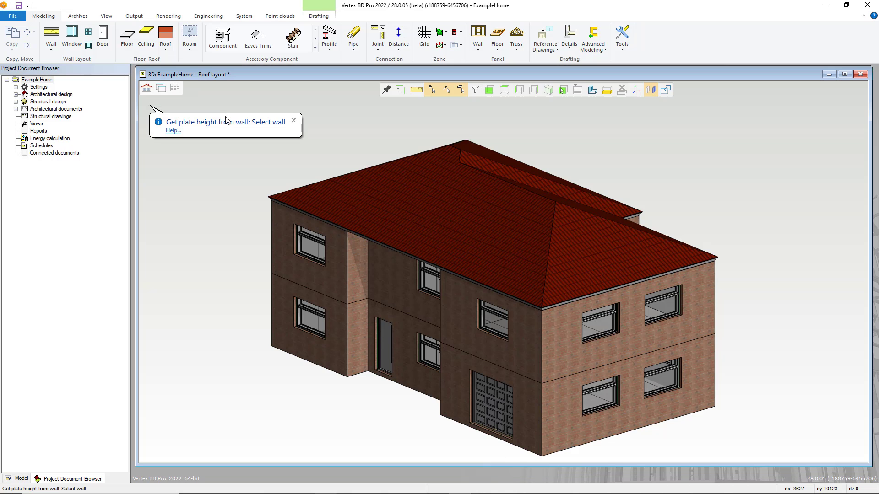
left_click(385, 276)
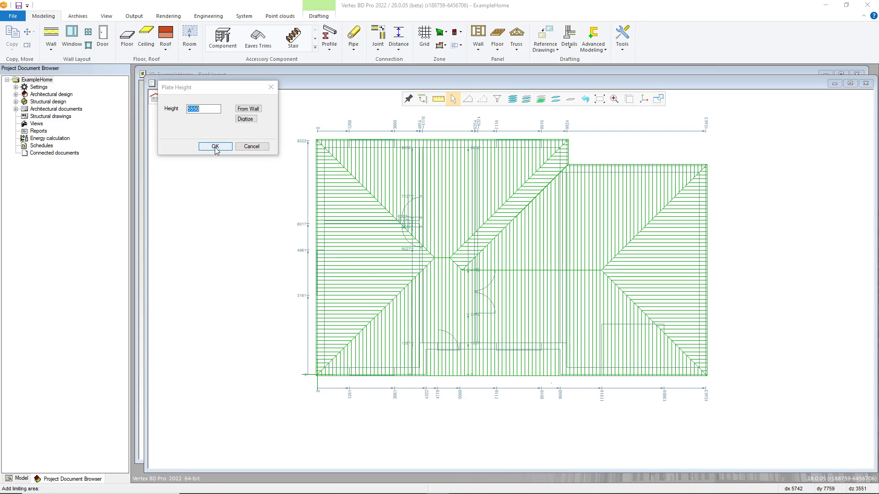
left_click(215, 146)
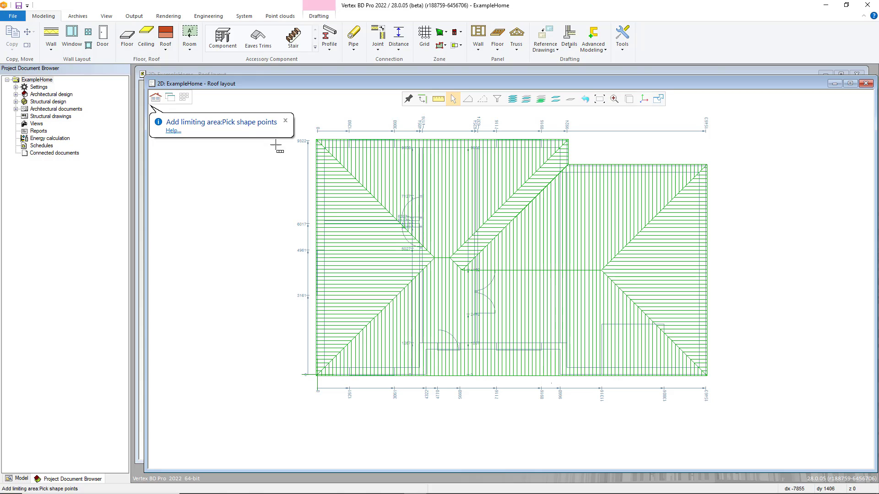
Outline the limiting area along the roof's outer perimeter, corner by corner, and accept it as the lower boundary of the trusses.
left_click(317, 139)
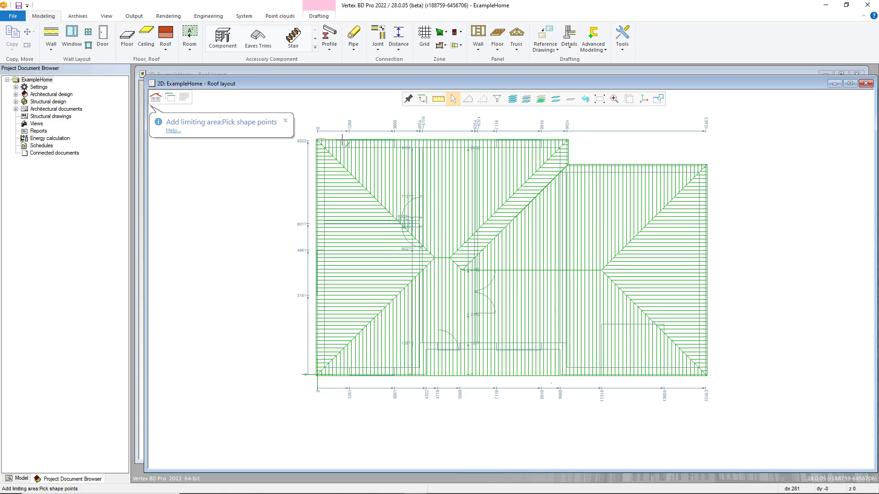
left_click(567, 139)
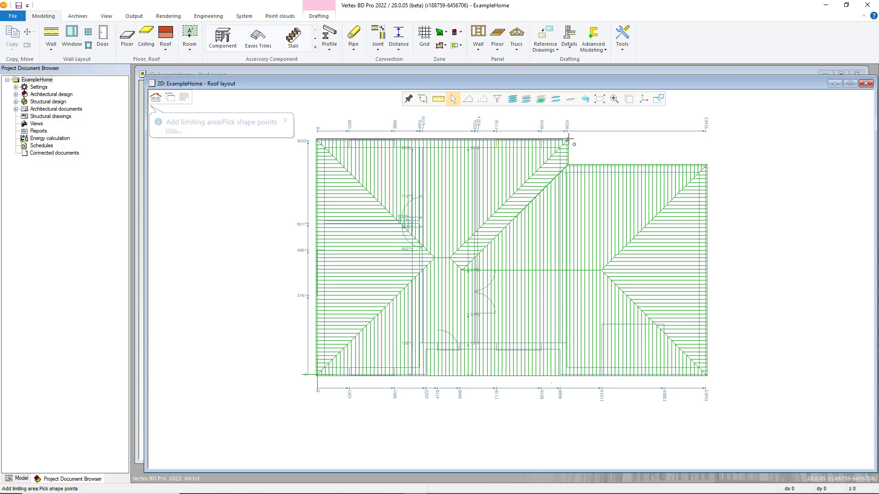
left_click(568, 164)
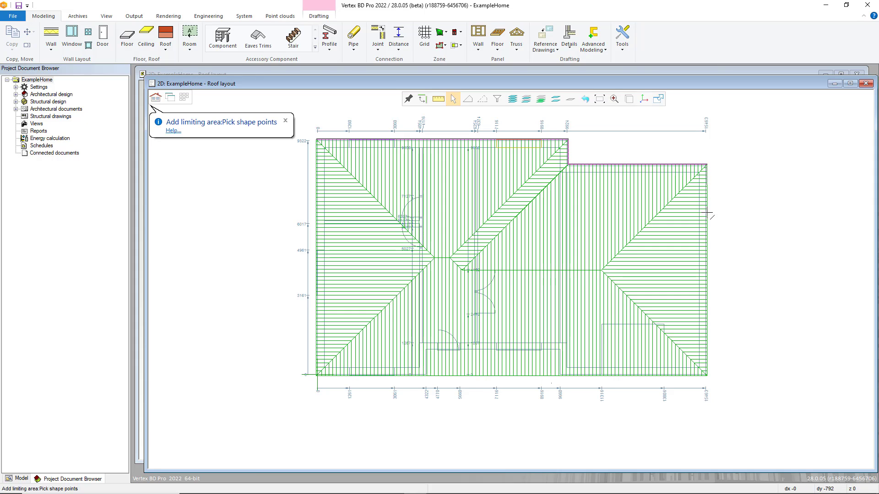
left_click(707, 164)
left_click(706, 375)
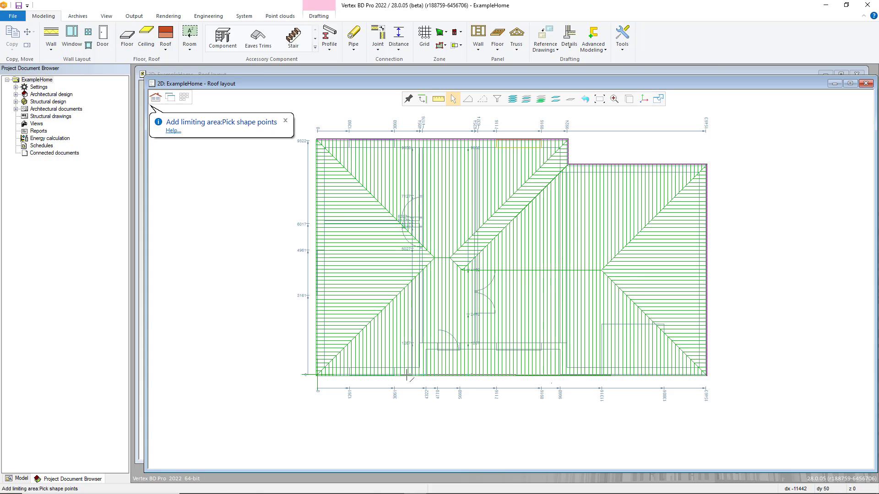
left_click(317, 376)
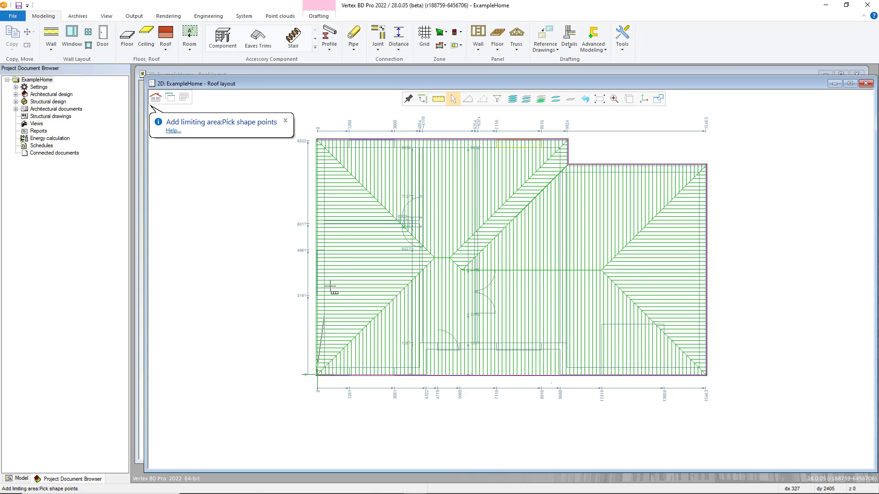
left_click(317, 141)
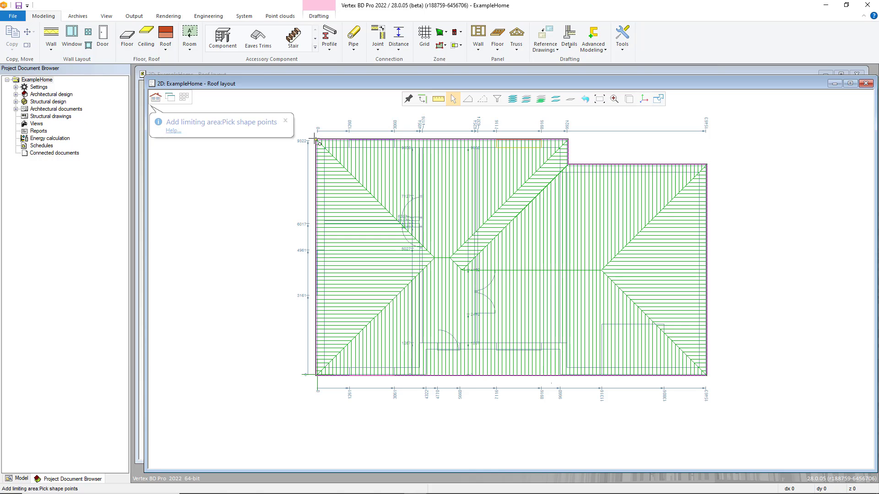
right_click(375, 156)
left_click(391, 184)
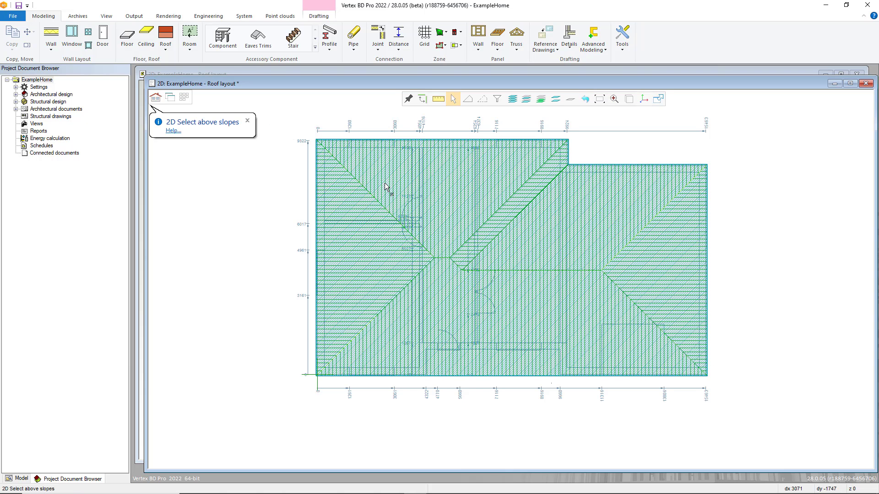
right_click(193, 203)
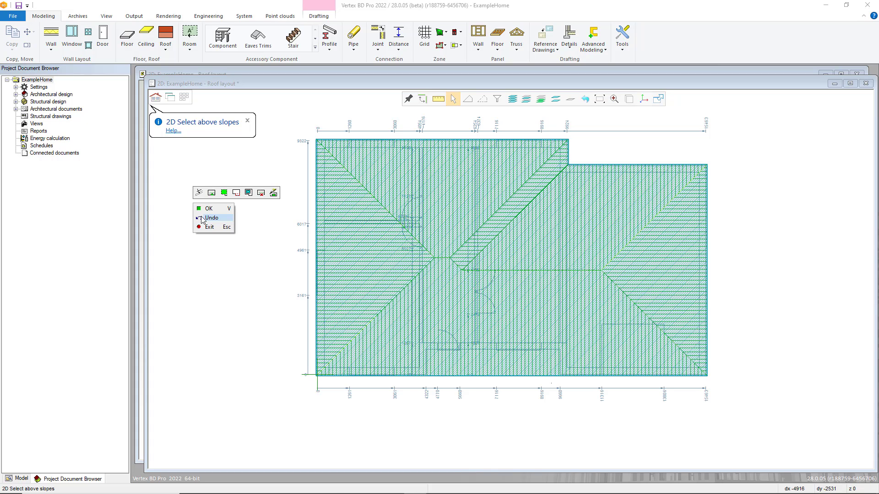
left_click(201, 218)
Define the truss line horizontally across the whole roof, level with the short ridge, from one end eave to the opposite one.
right_click(442, 174)
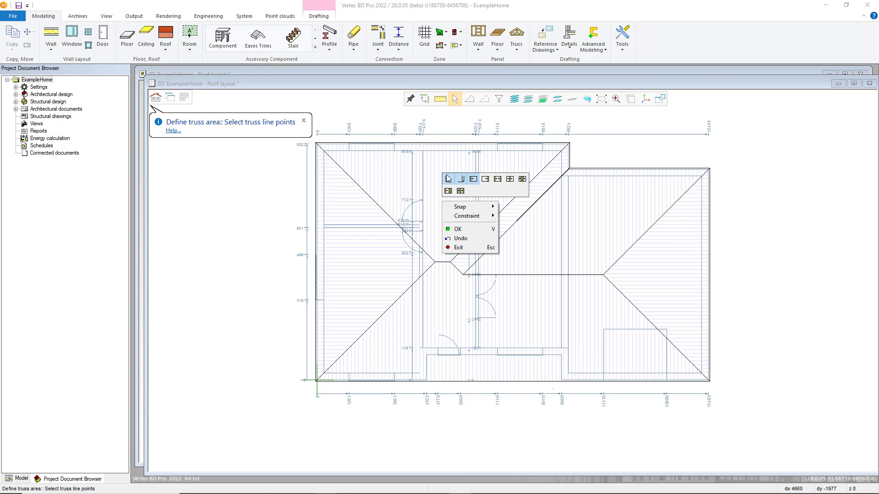
left_click(473, 181)
left_click(472, 230)
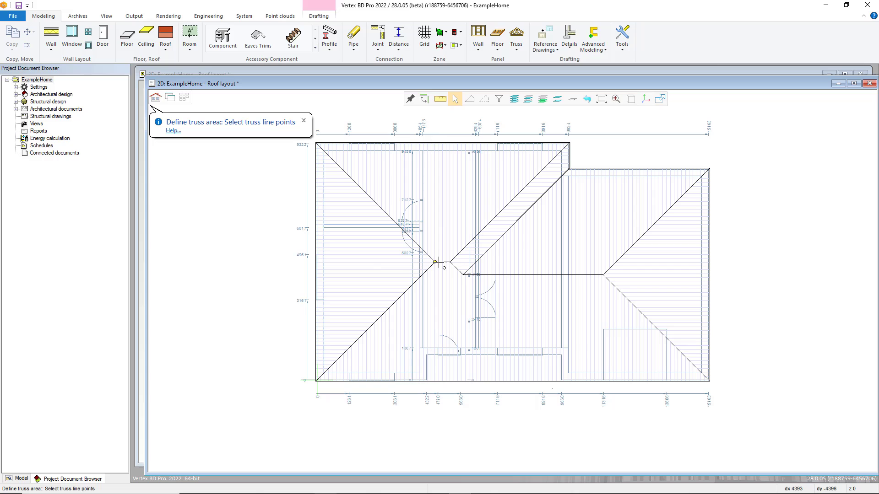
left_click(316, 263)
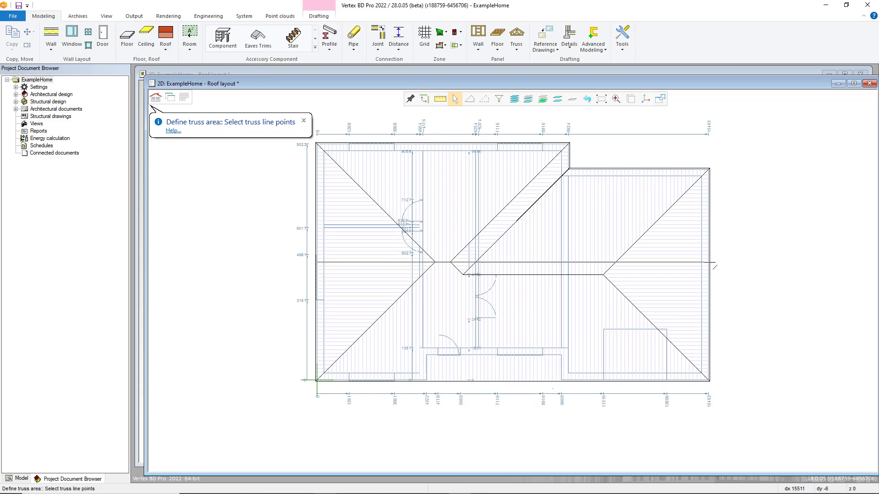
scroll(708, 264, "up", 2)
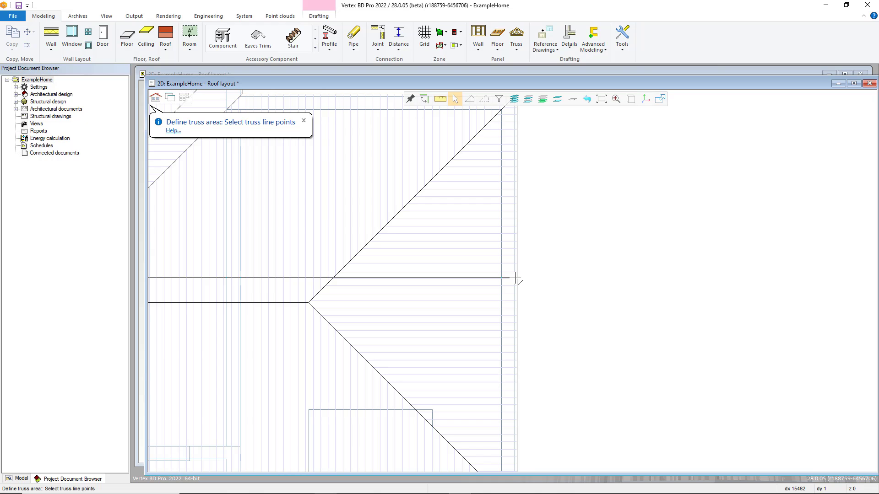
left_click(515, 279)
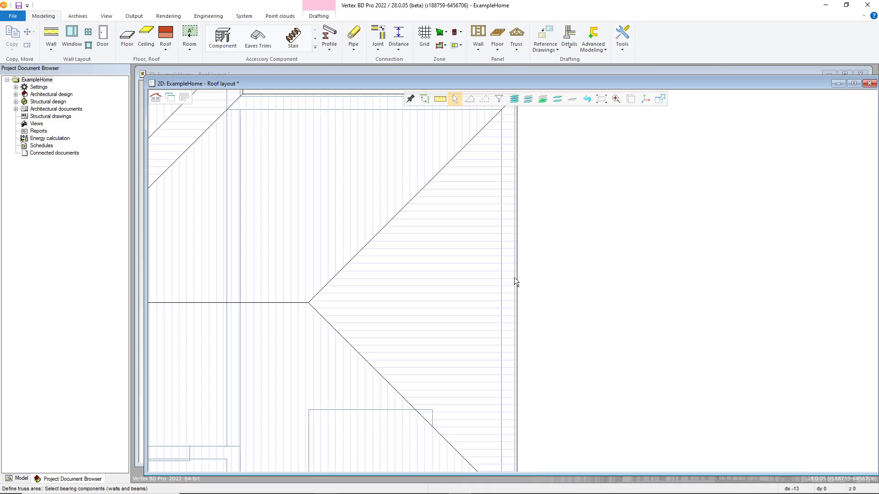
Generate the standard trusses across the roof without selecting any bearing walls or beams.
scroll(514, 278, "down", 1)
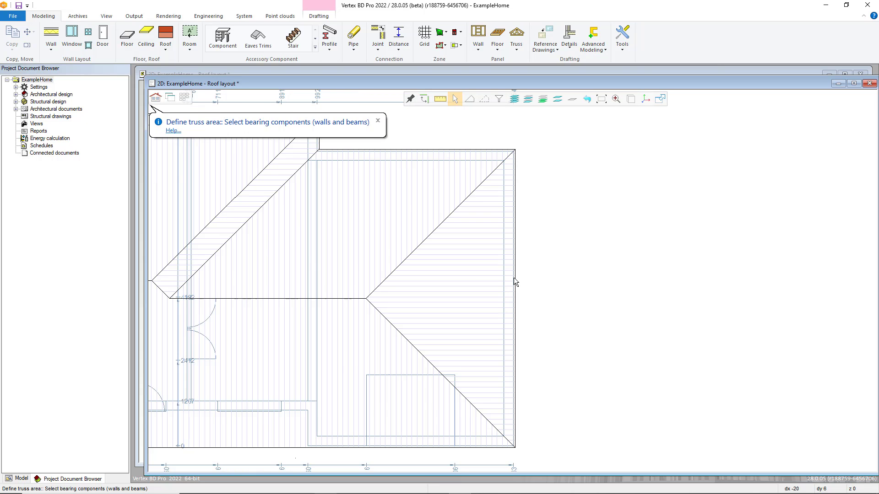
scroll(387, 291, "down", 1)
right_click(369, 270)
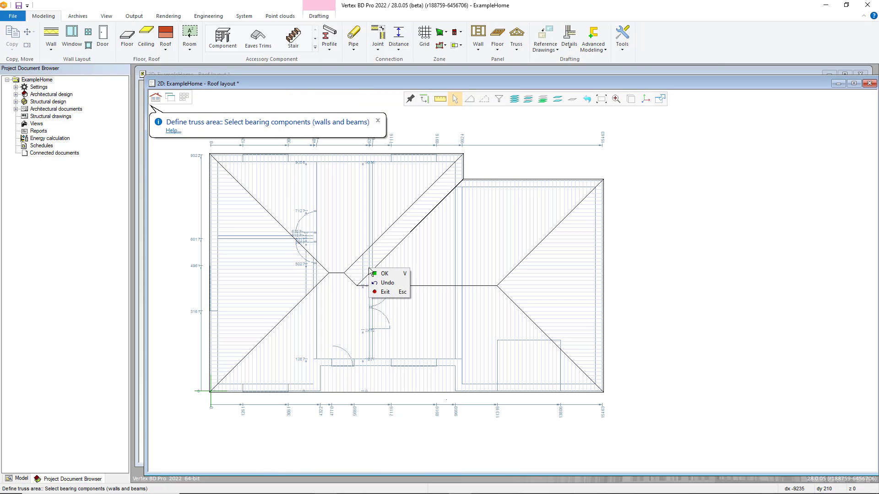
left_click(385, 274)
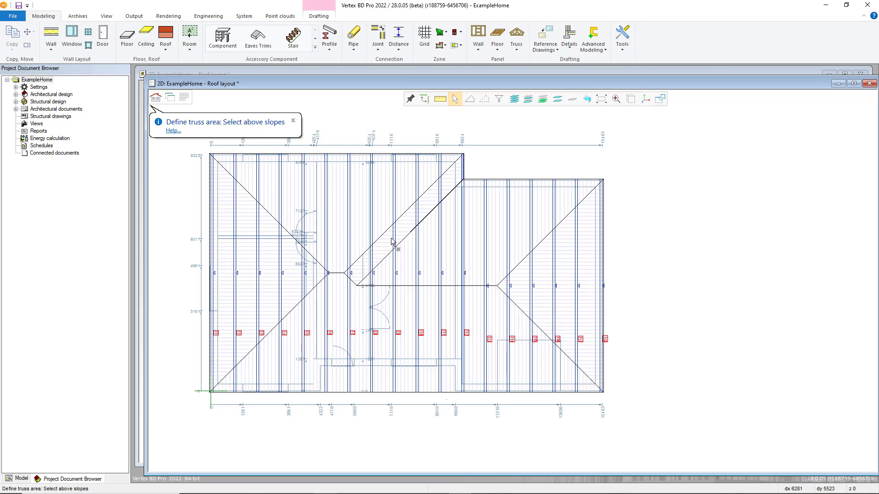
Add hip trusses to the generated truss area at the narrower wing's end hip, with a jack truss spacing of 900.
left_click(516, 36)
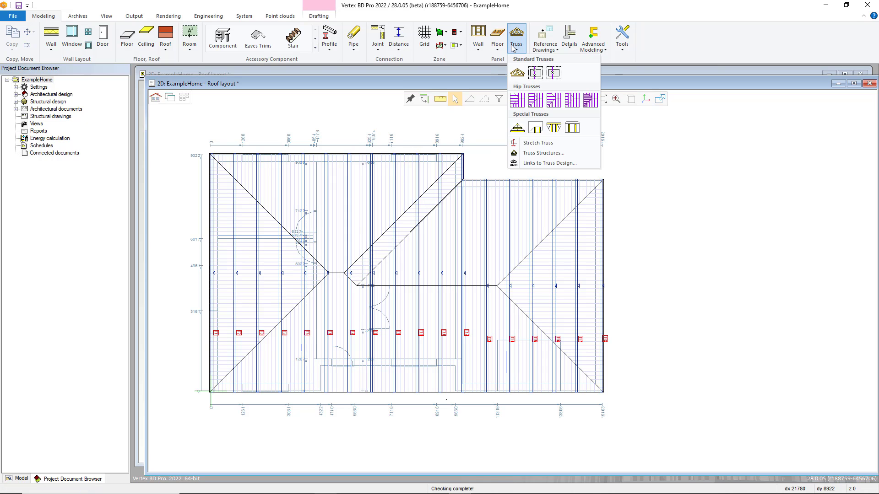
left_click(563, 102)
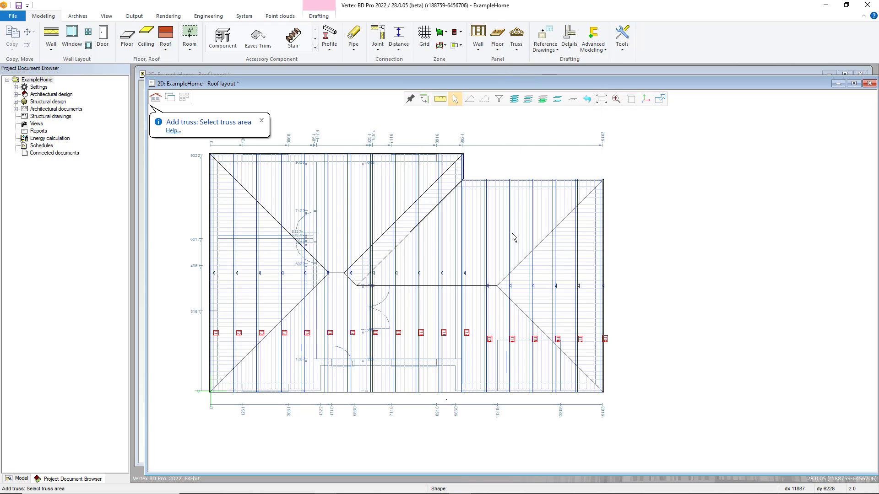
left_click(506, 271)
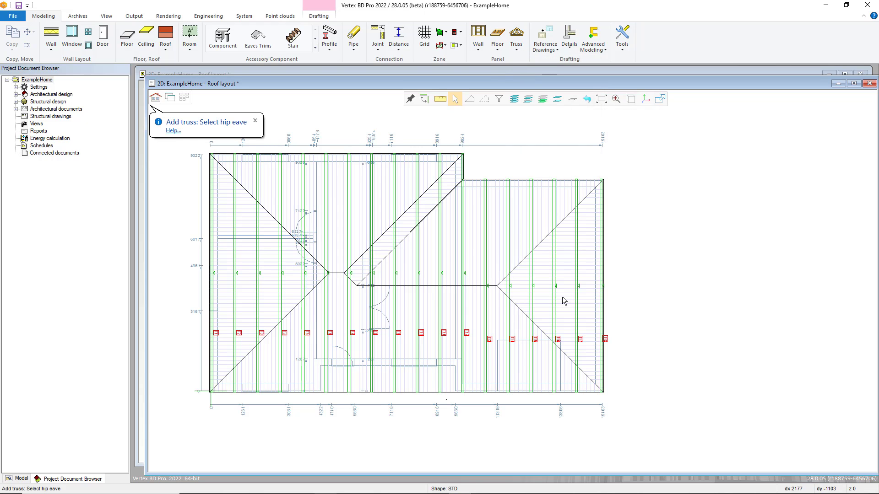
left_click(588, 281)
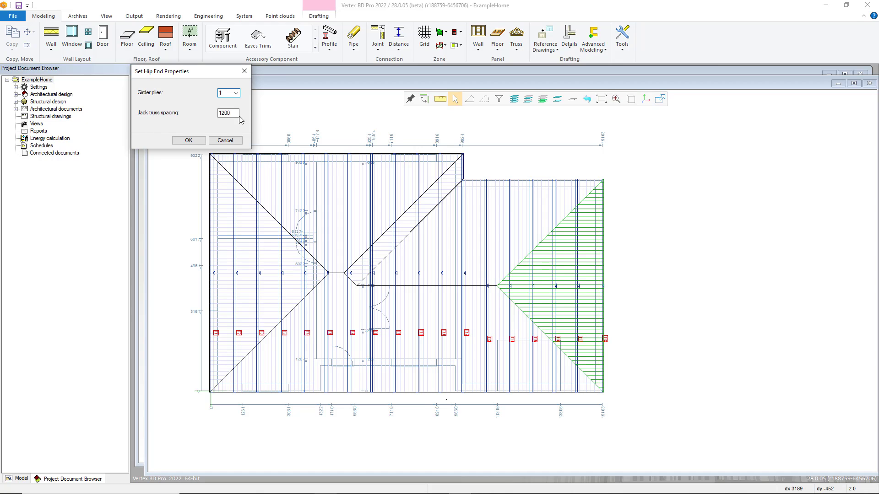
left_click_drag(236, 113, 212, 111)
type("900")
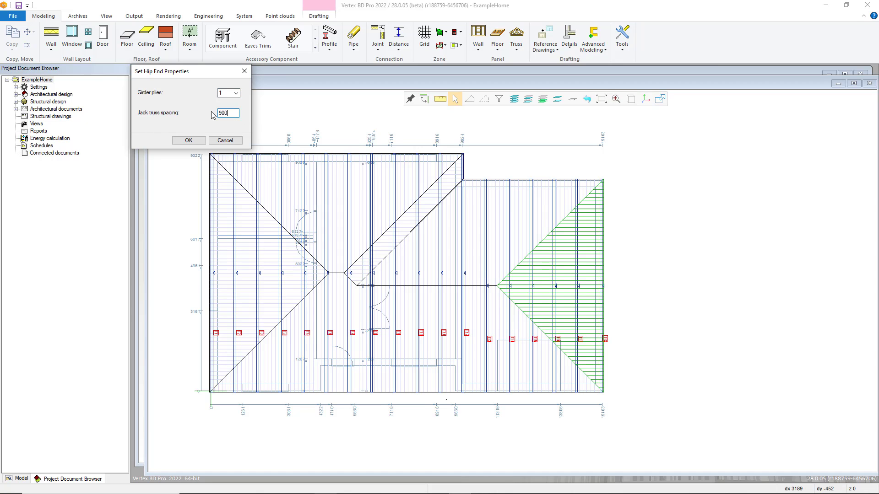
left_click(188, 140)
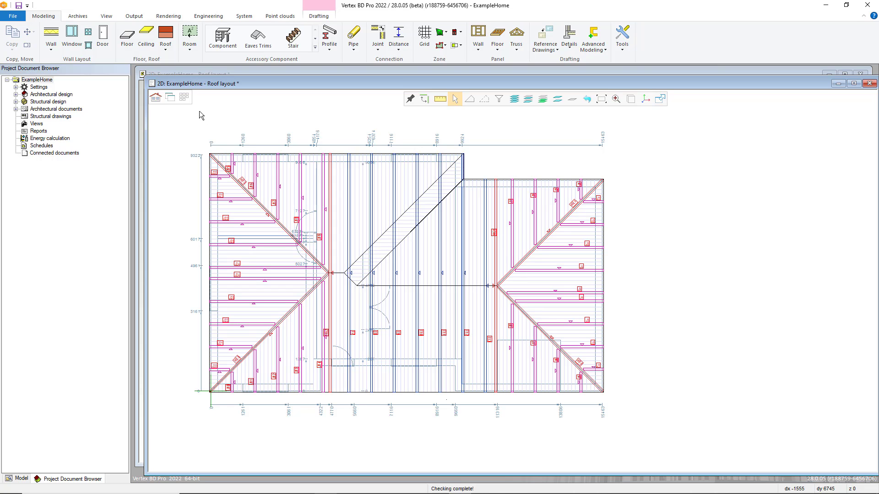
Load the Roof framing drawing together with its 3D model.
key("F2")
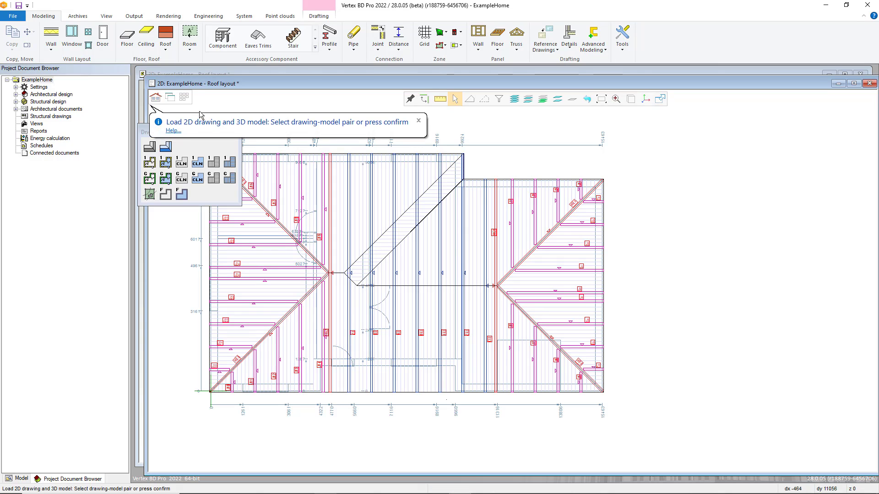
left_click(165, 147)
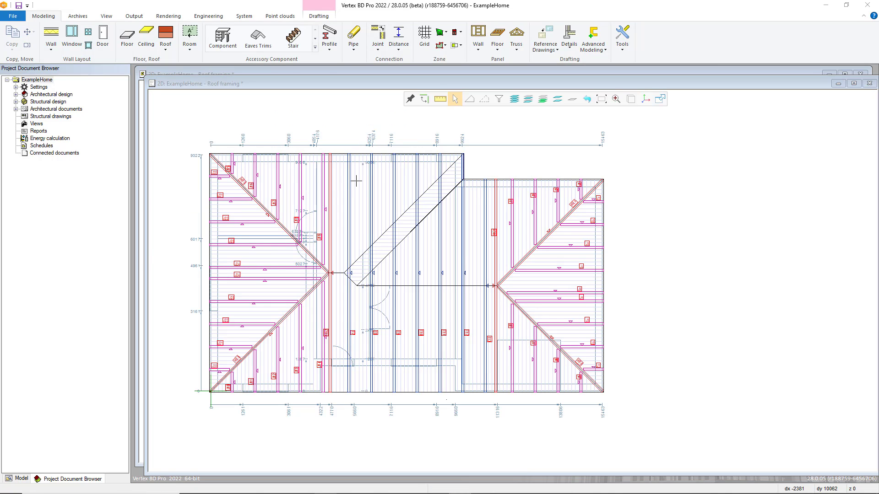
right_click(646, 210)
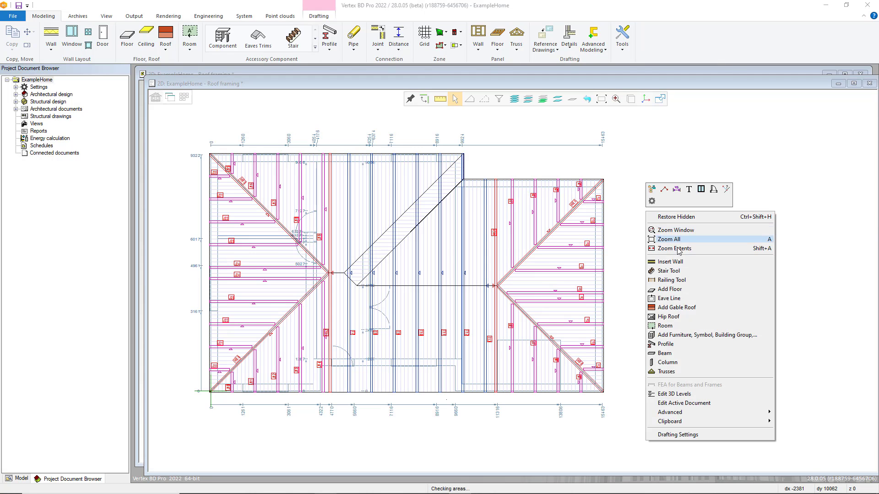
left_click(627, 242)
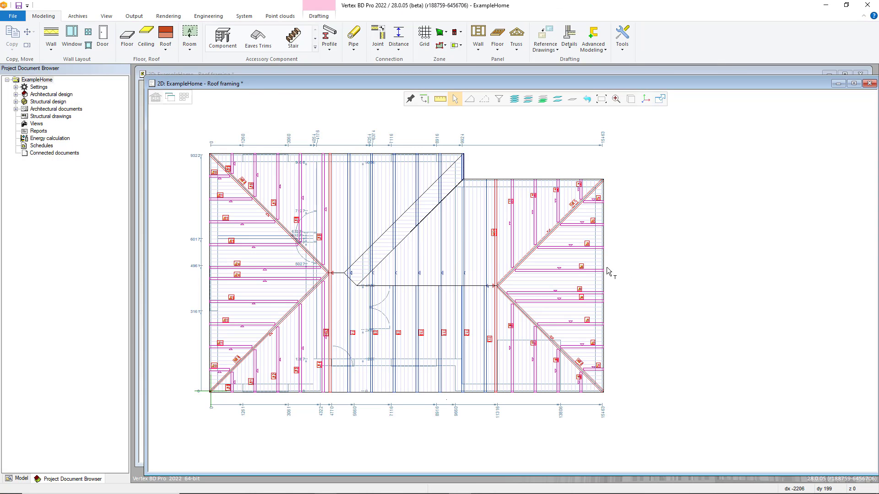
Select the narrower wing's hip girder truss and the two nearest standard trusses, and start Framing Tools for them.
scroll(551, 274, "up", 3)
left_click(625, 294)
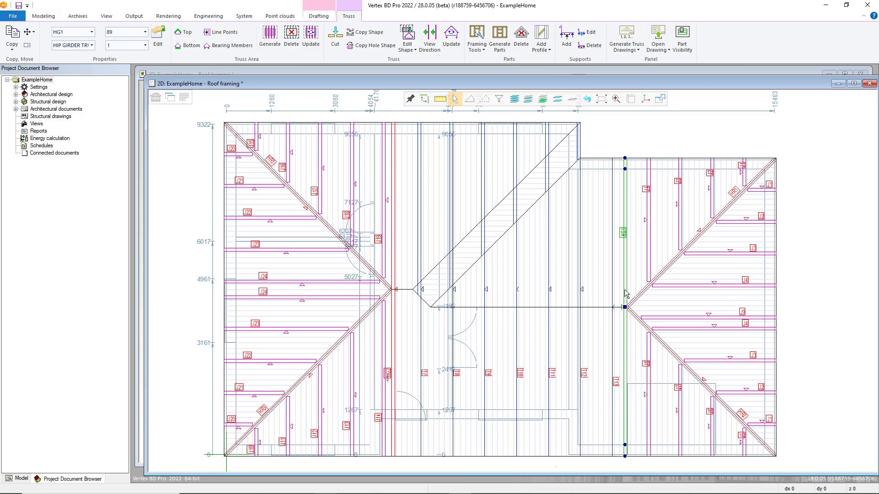
left_click(584, 374, "ctrl")
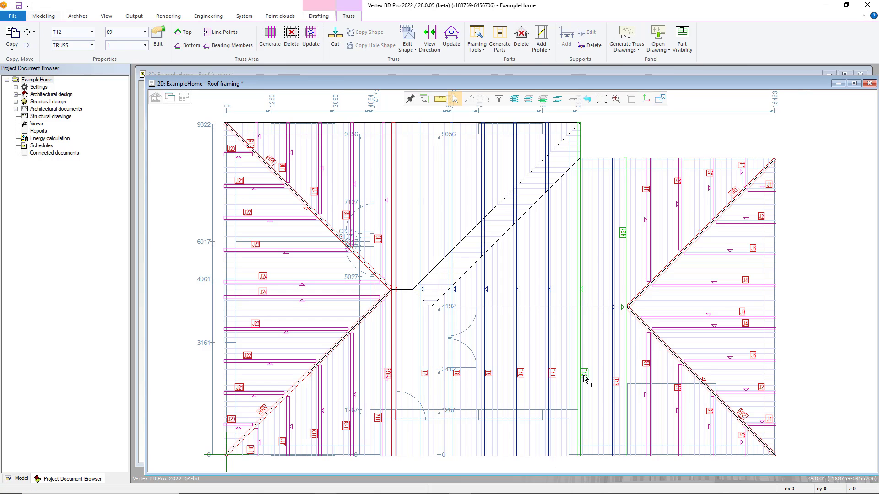
left_click(616, 382, "ctrl")
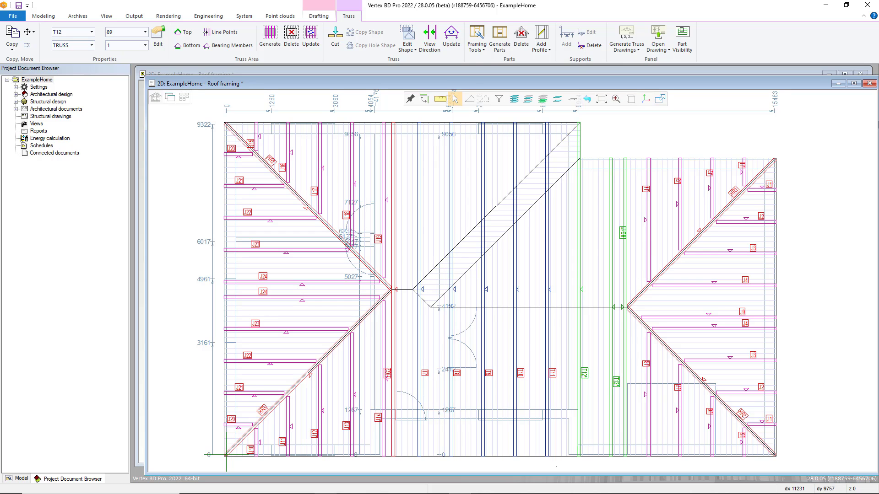
left_click(473, 48)
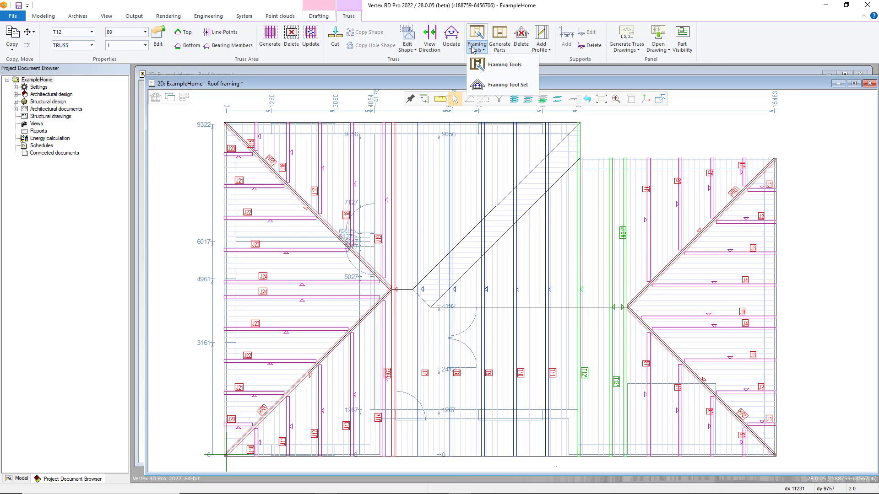
left_click(490, 68)
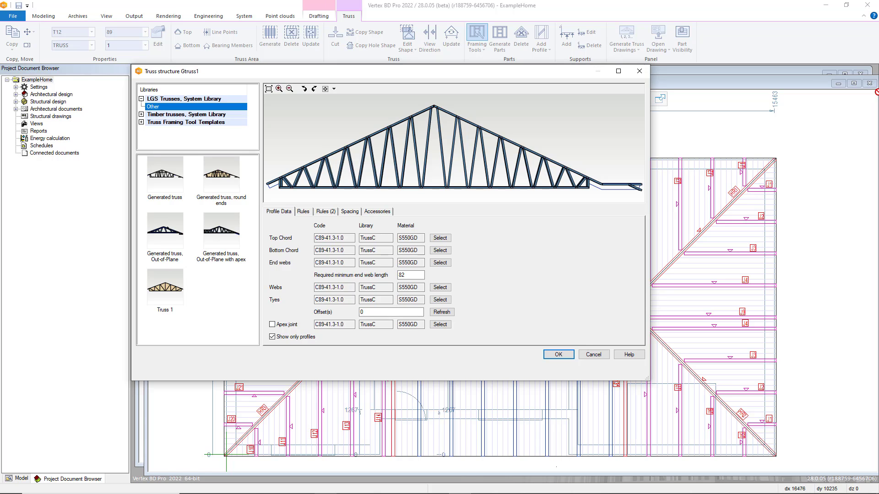
Apply the Generated truss structure from the LGS Trusses library, reviewing its profile, rules, spacing and accessory settings.
left_click(165, 178)
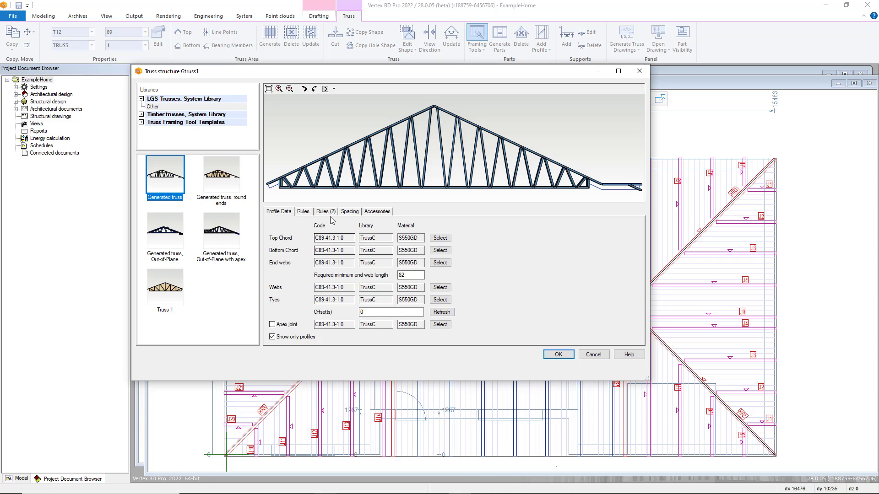
left_click(303, 212)
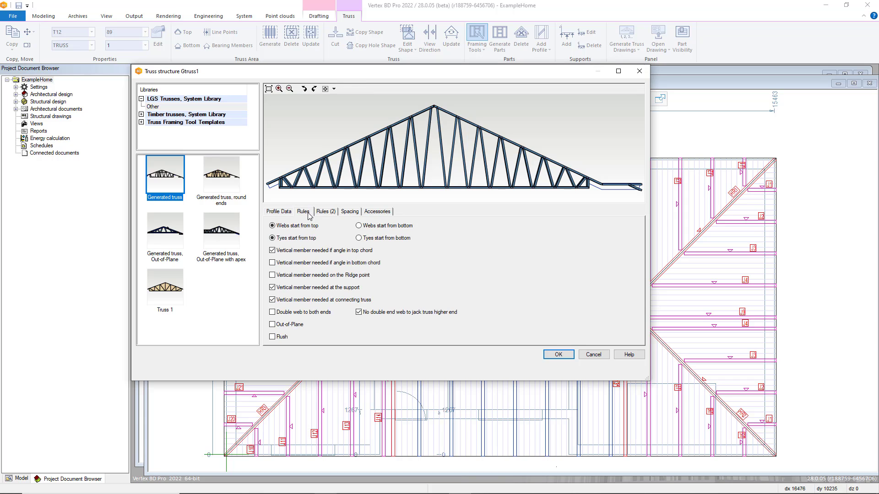
left_click(326, 212)
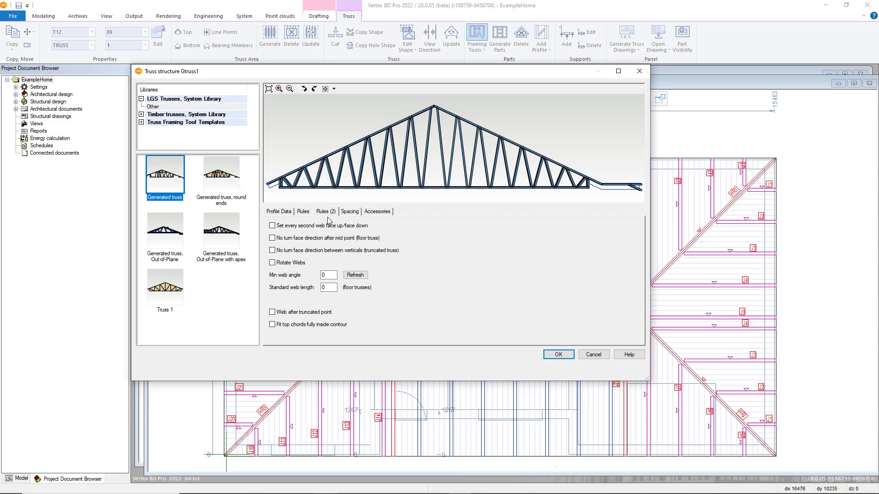
left_click(352, 212)
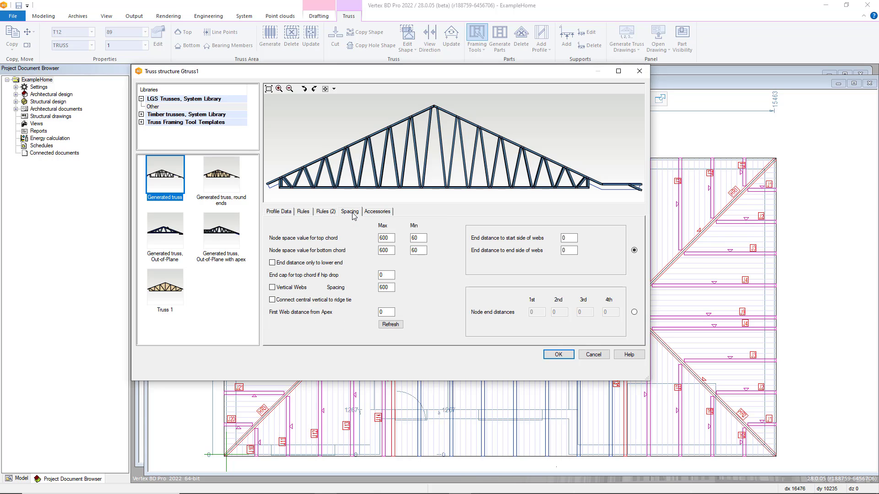
left_click(378, 212)
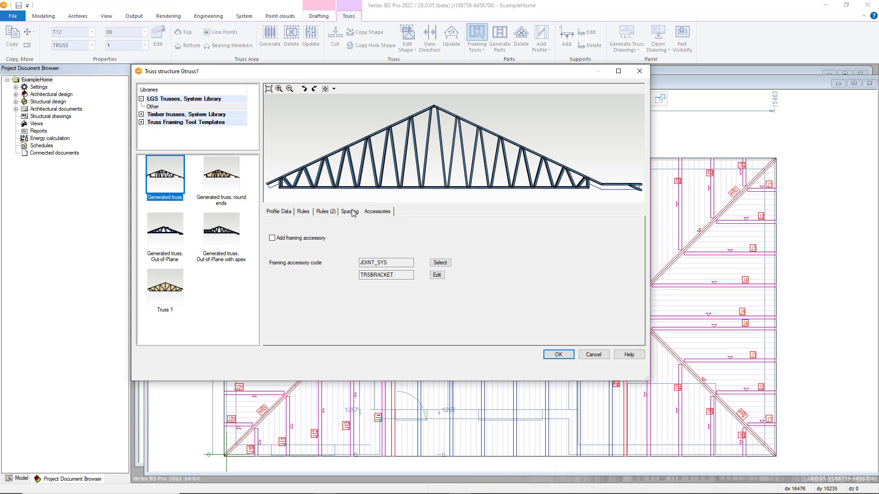
left_click(278, 212)
left_click(558, 354)
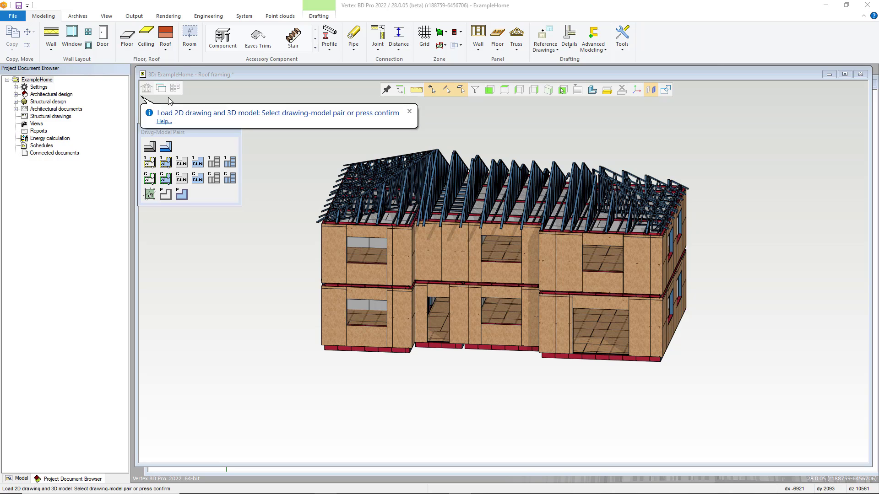
Switch from the roof framing to the roof layout drawing and model pair.
left_click(151, 145)
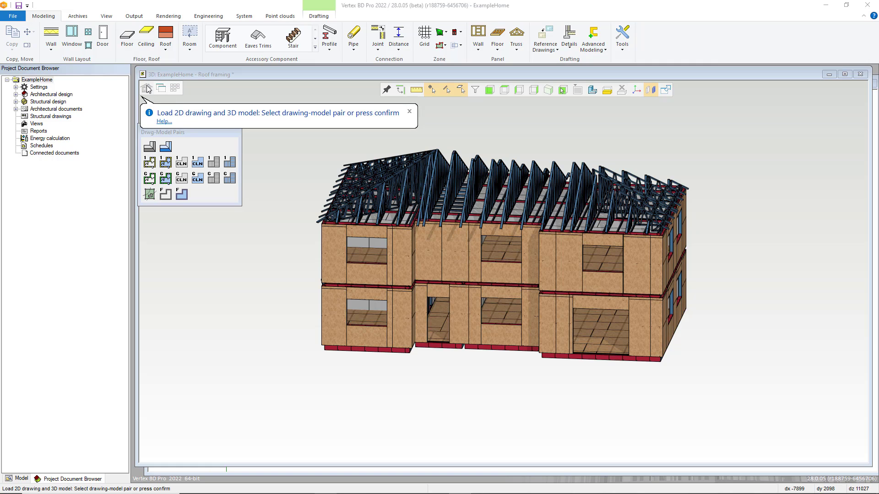